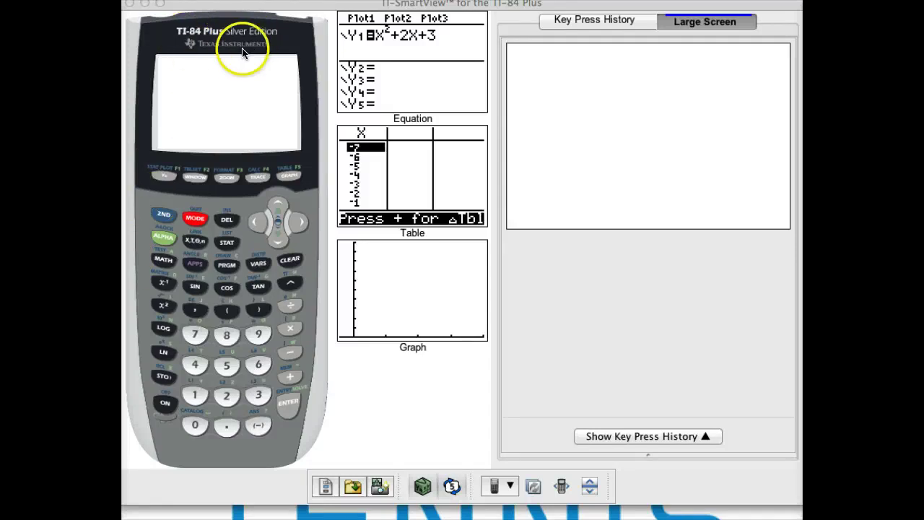
# - In the Y= editor, start Y1 with the term X²
pyautogui.click(163, 178)
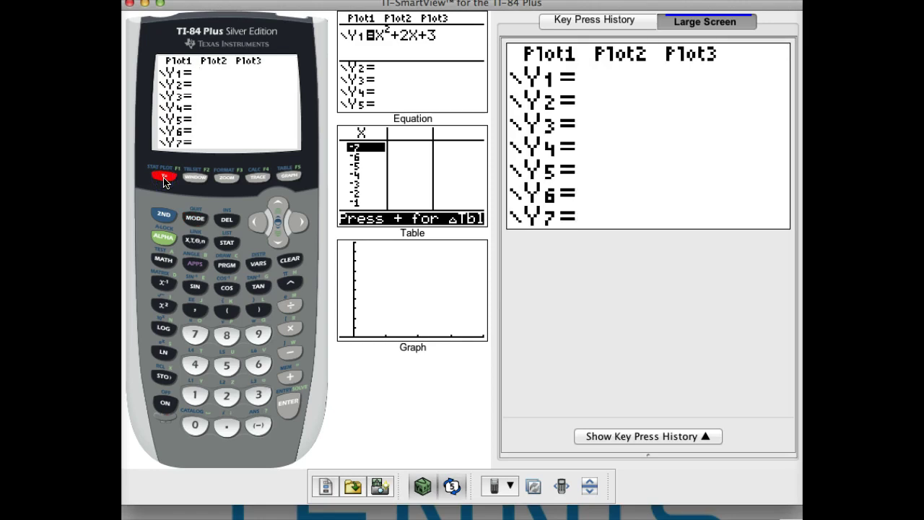
pyautogui.click(200, 243)
pyautogui.click(289, 281)
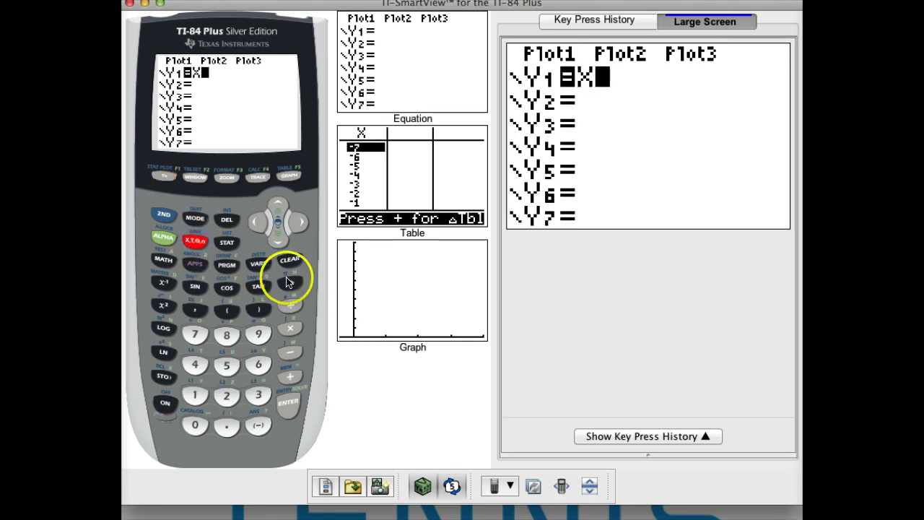
pyautogui.click(231, 396)
pyautogui.click(229, 396)
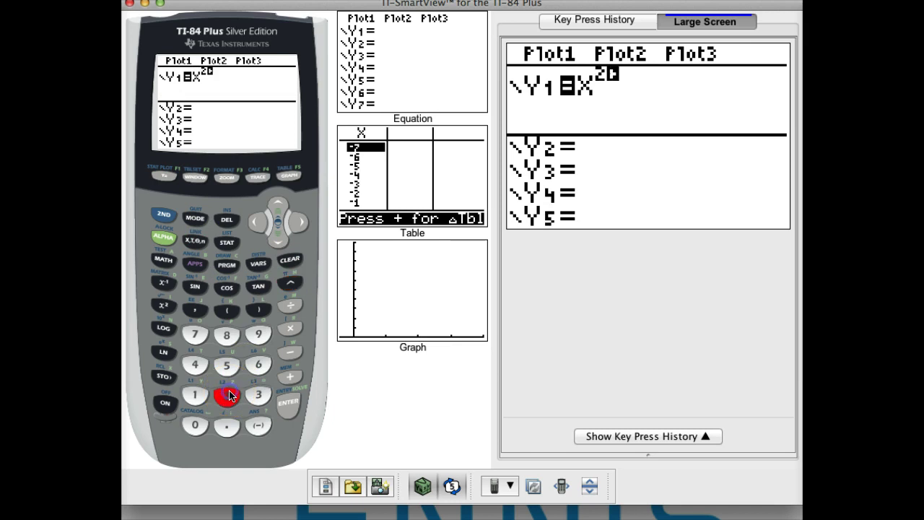
pyautogui.press('Right')
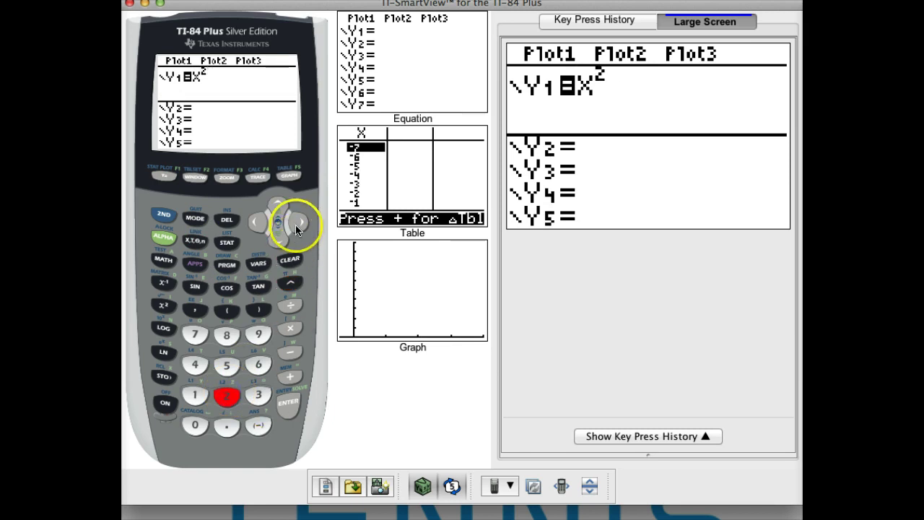
# - Complete Y1 as X²−3X−10 and confirm the equation
pyautogui.click(289, 357)
pyautogui.click(257, 395)
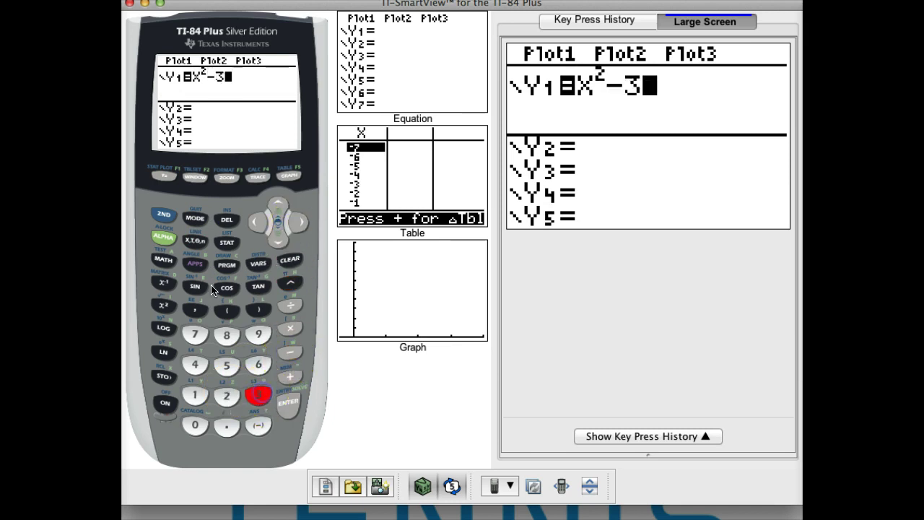
pyautogui.click(197, 244)
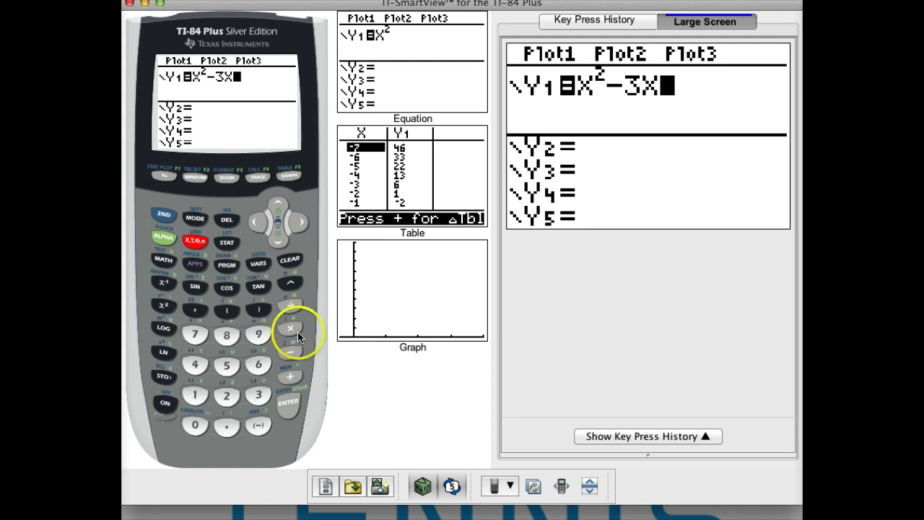
pyautogui.click(296, 355)
pyautogui.click(190, 400)
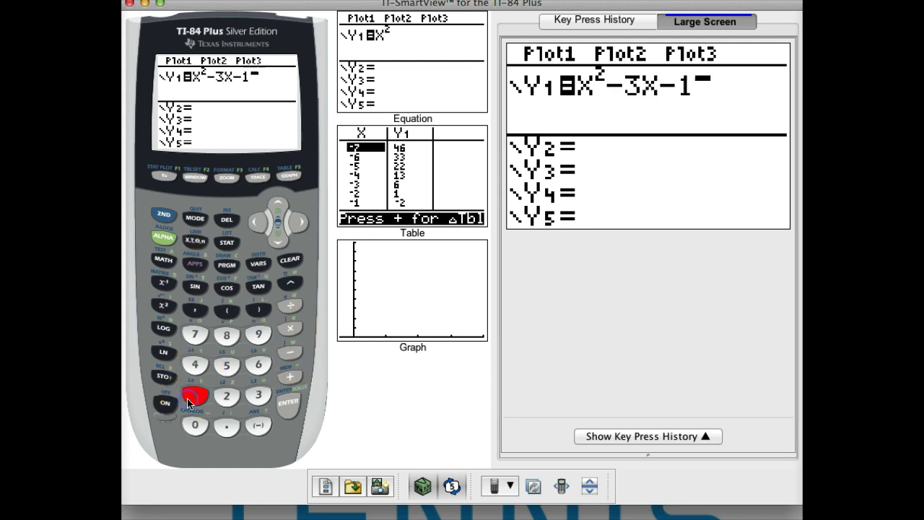
pyautogui.click(189, 422)
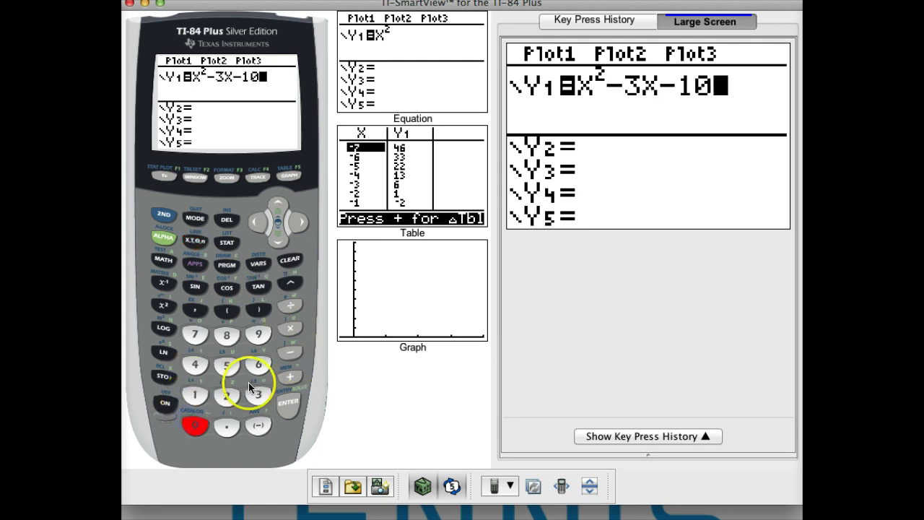
pyautogui.click(289, 408)
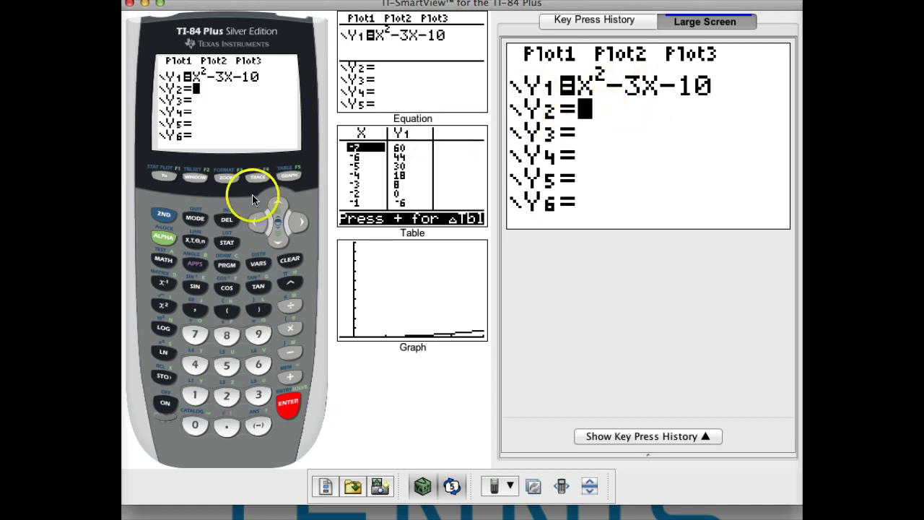
pyautogui.click(165, 217)
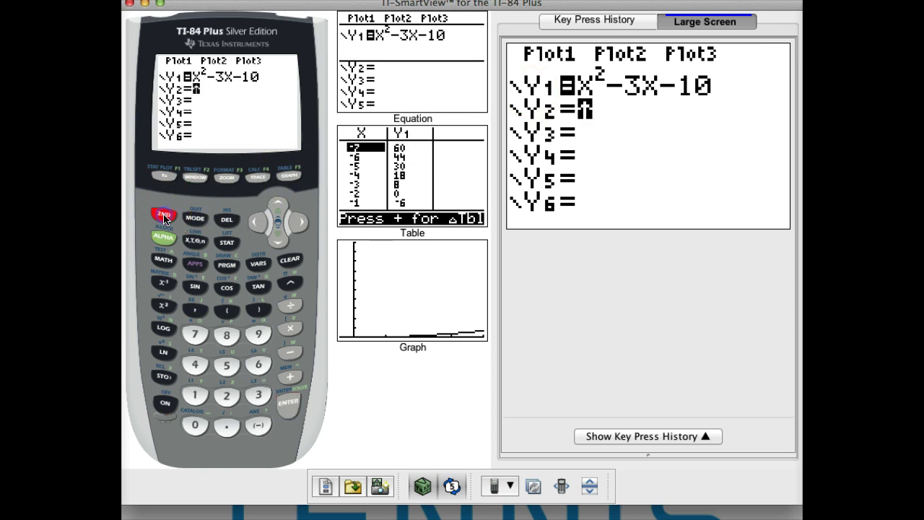
pyautogui.click(289, 176)
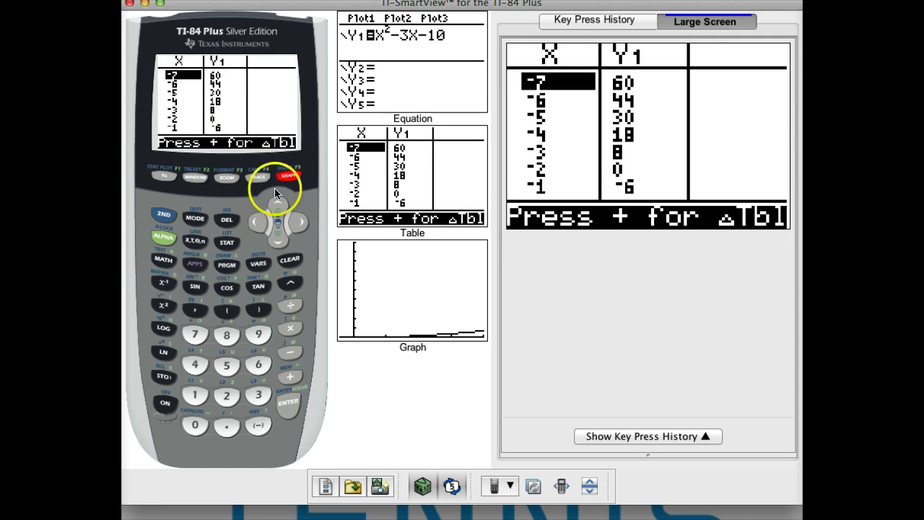
pyautogui.click(280, 243)
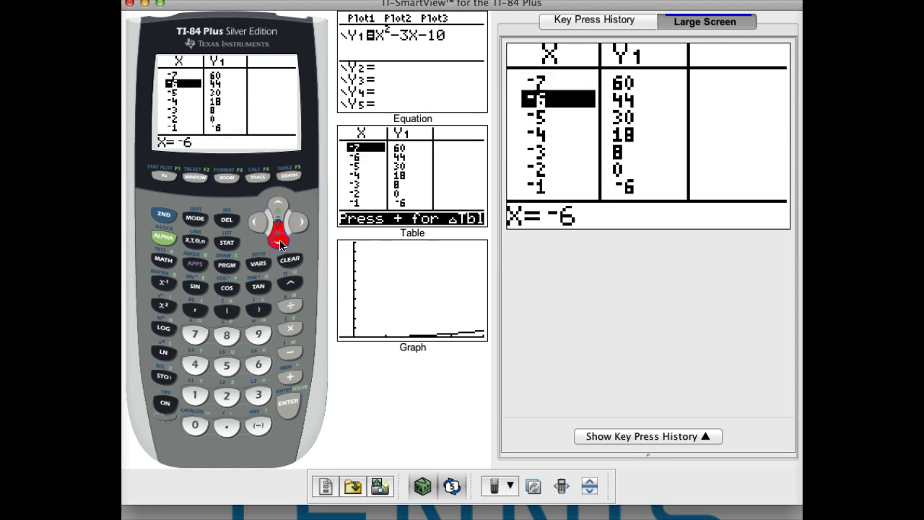
pyautogui.click(280, 243)
pyautogui.click(279, 243)
pyautogui.click(280, 243)
pyautogui.click(280, 243)
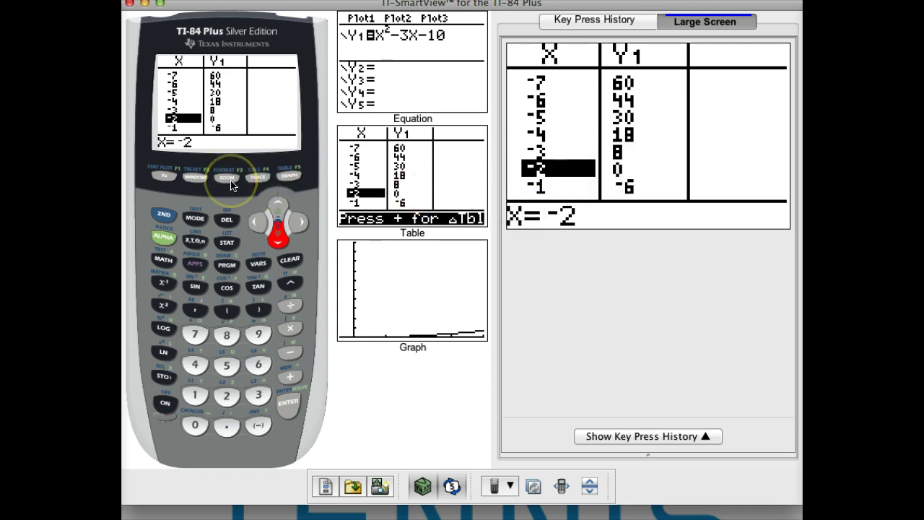
pyautogui.click(278, 244)
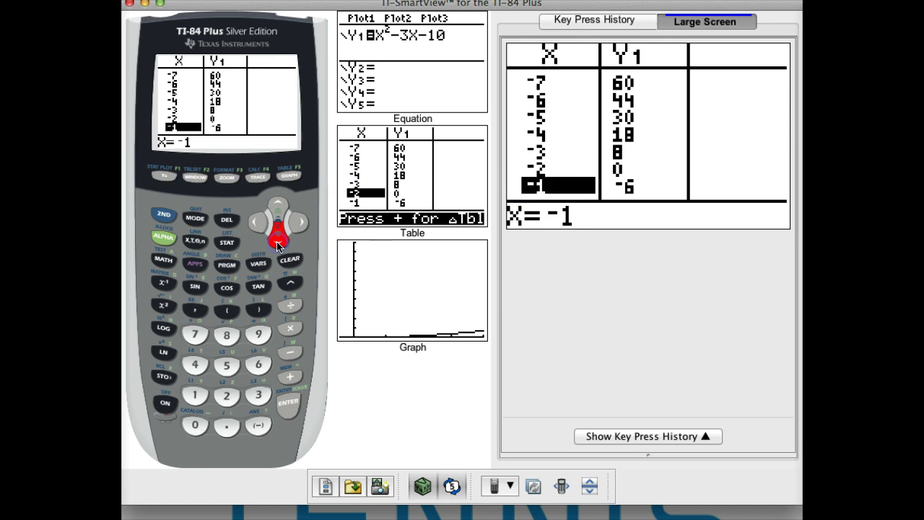
pyautogui.click(278, 244)
pyautogui.click(278, 244)
pyautogui.click(278, 244)
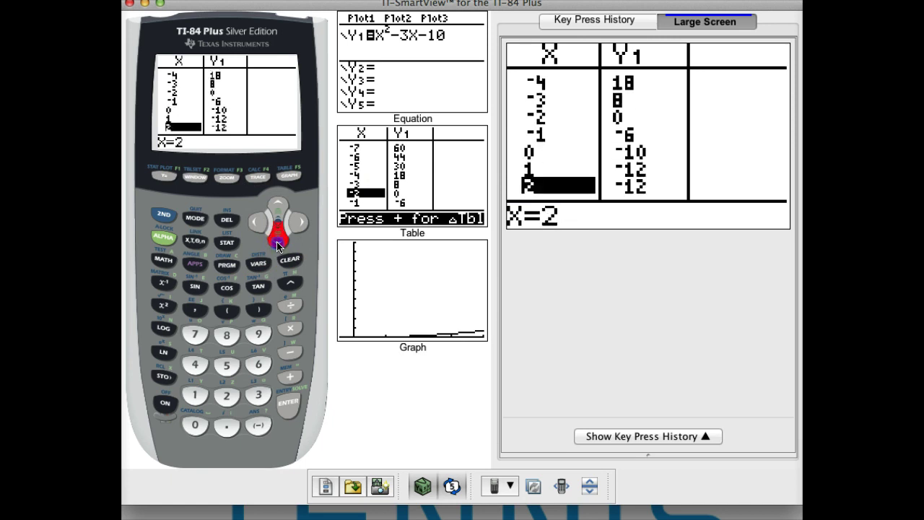
pyautogui.click(278, 244)
pyautogui.click(278, 244)
pyautogui.click(278, 244)
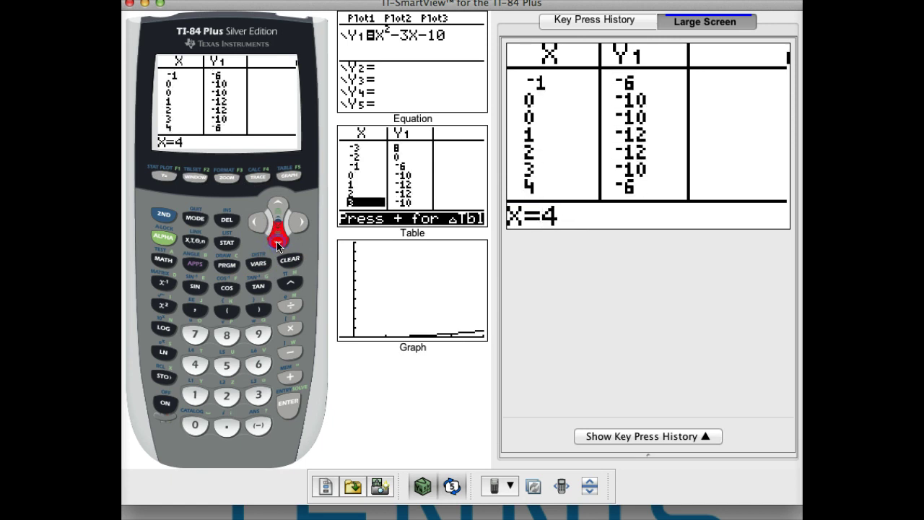
pyautogui.click(278, 244)
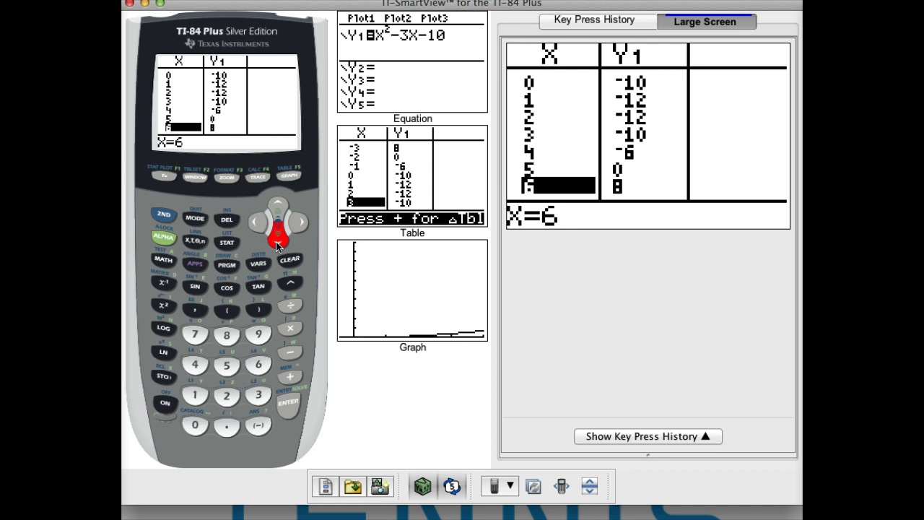
pyautogui.click(281, 209)
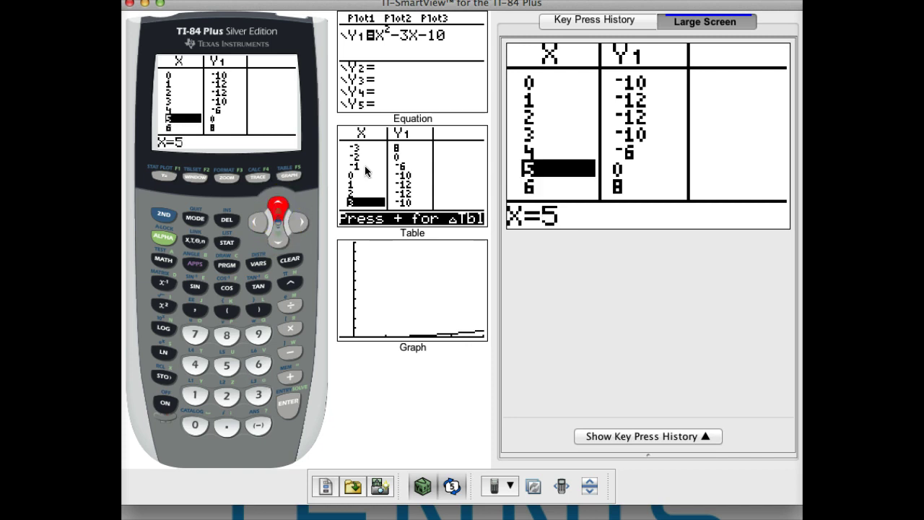
pyautogui.click(492, 169)
pyautogui.moveTo(526, 171); pyautogui.dragTo(615, 175)
pyautogui.moveTo(615, 175); pyautogui.dragTo(623, 85)
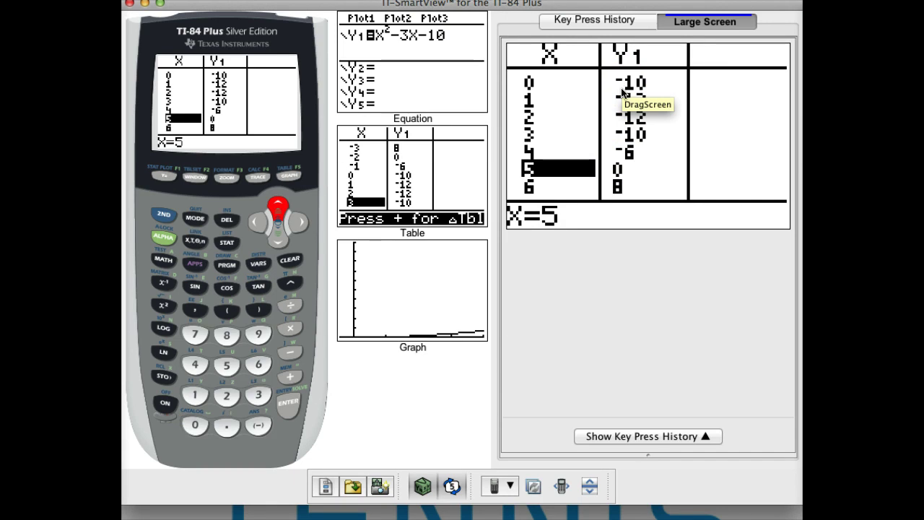
pyautogui.moveTo(622, 99); pyautogui.dragTo(165, 182)
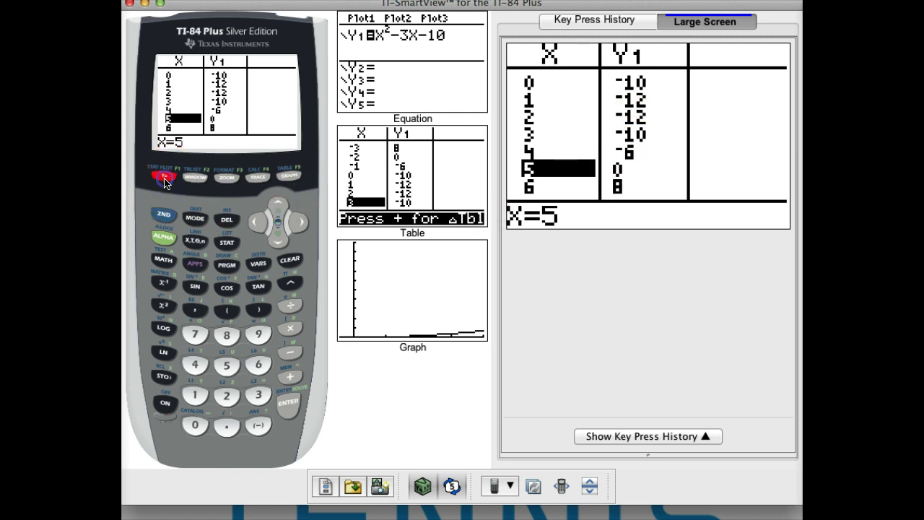
# - Clear the old Y1 and enter X²−6X+2 in its place
pyautogui.click(289, 260)
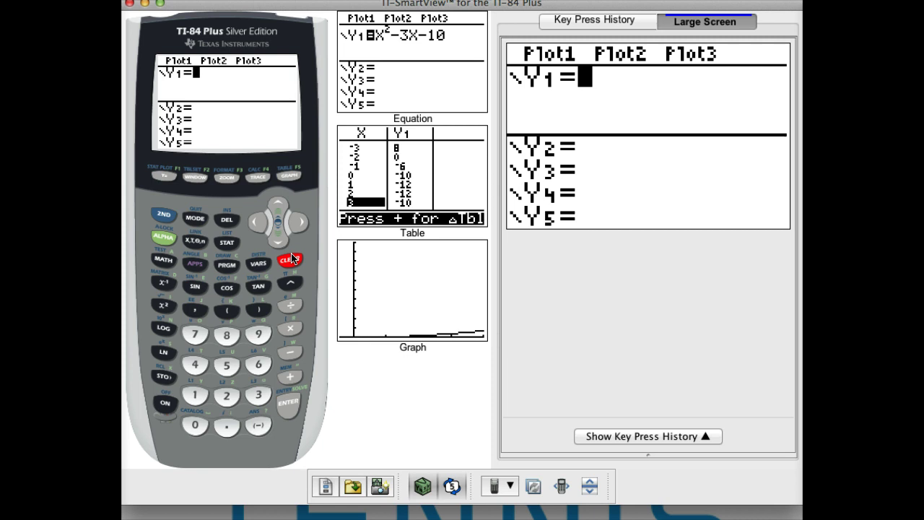
pyautogui.click(195, 240)
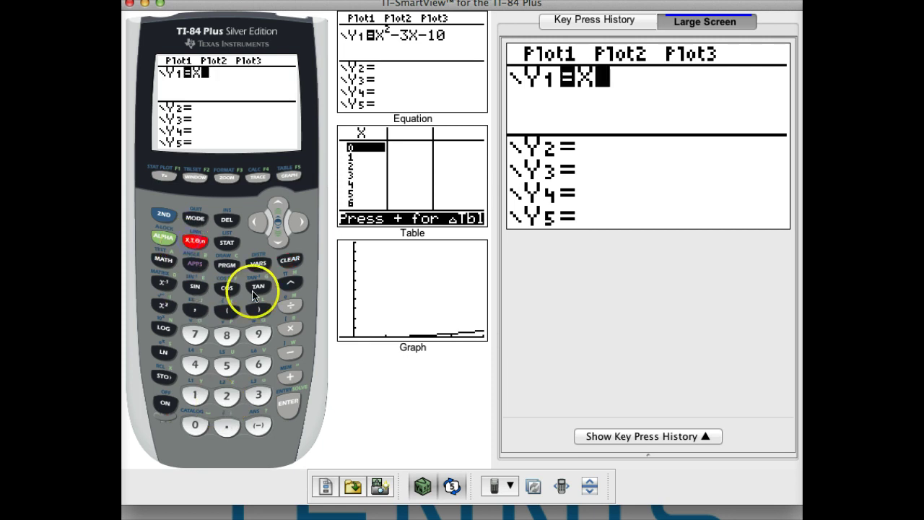
pyautogui.click(290, 282)
pyautogui.click(226, 395)
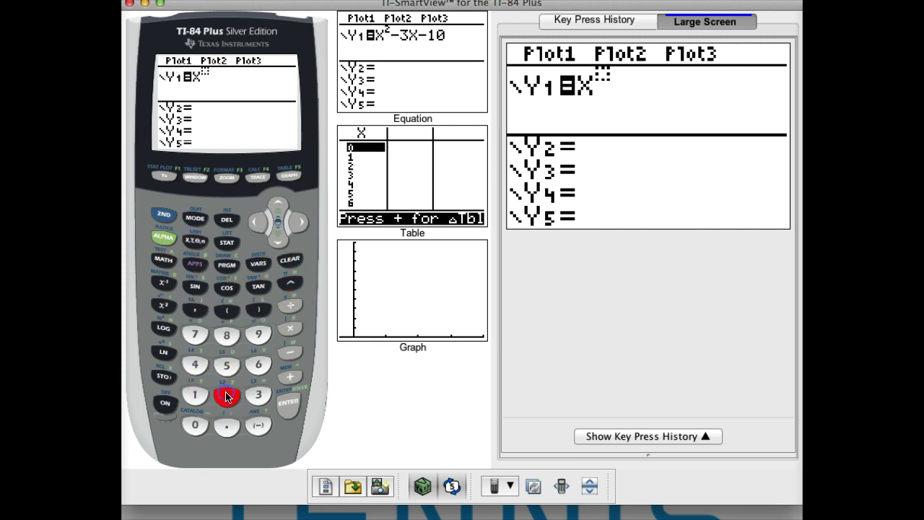
pyautogui.click(297, 222)
pyautogui.click(289, 352)
pyautogui.click(258, 365)
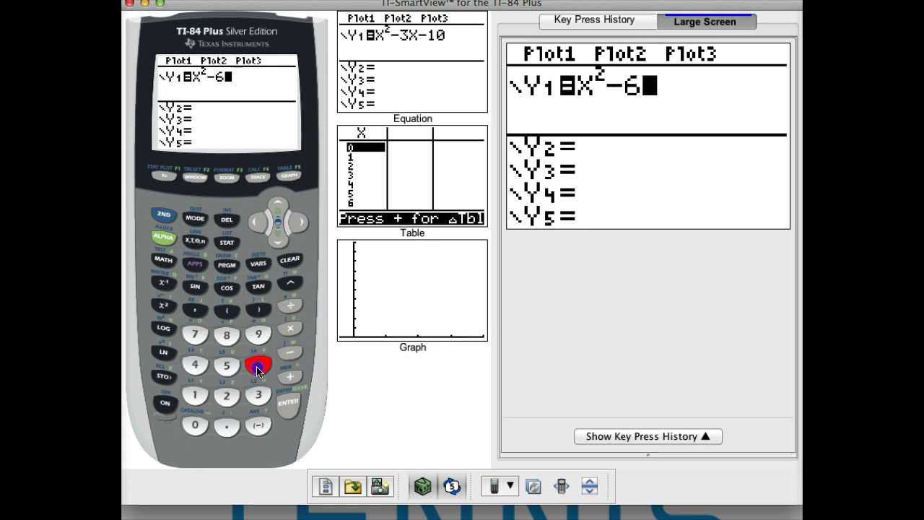
pyautogui.click(195, 242)
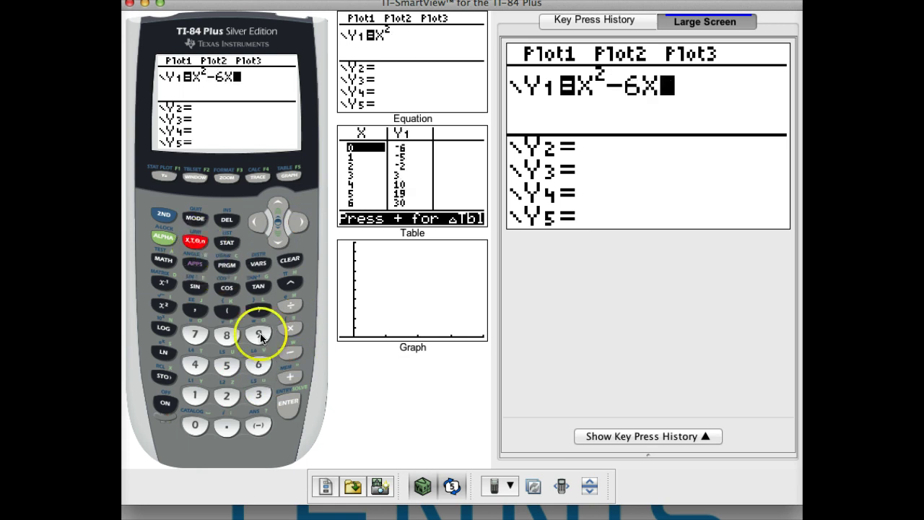
pyautogui.click(290, 381)
pyautogui.click(226, 395)
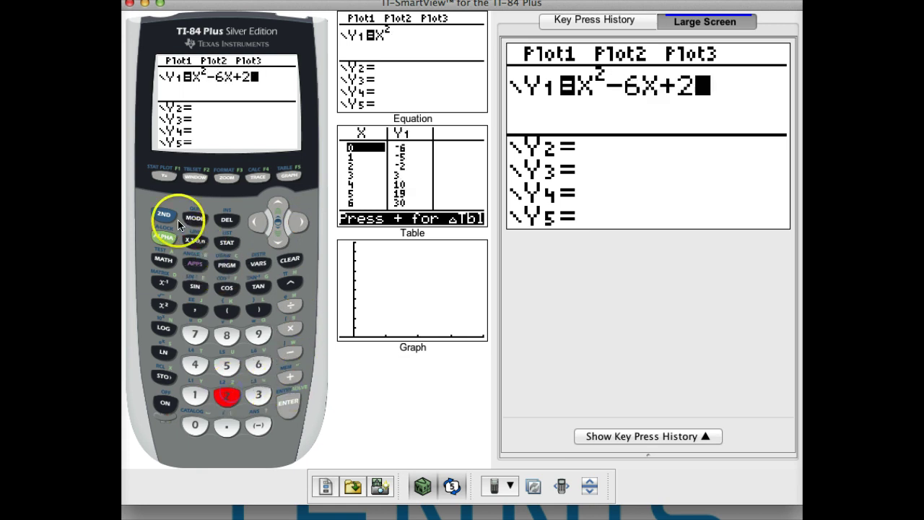
pyautogui.click(285, 398)
pyautogui.click(163, 218)
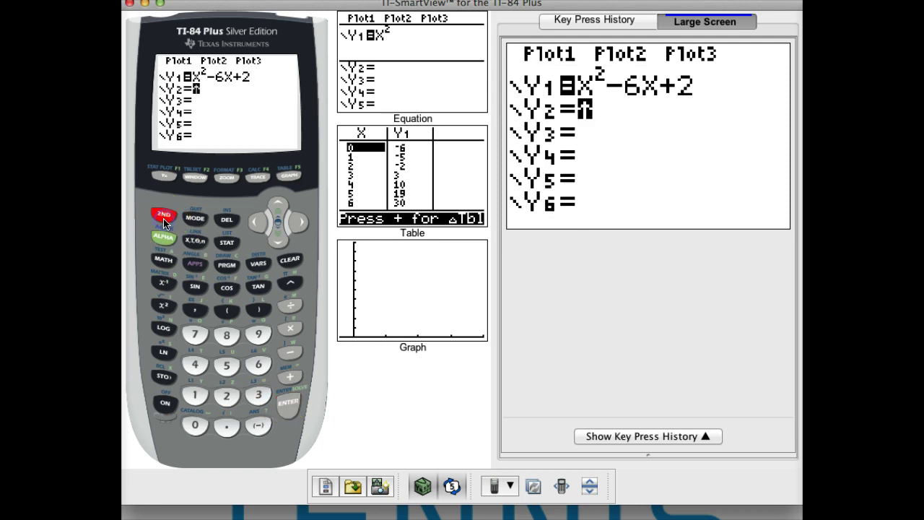
# - Open the Y1 table and step from X=−3 down to X=1, where Y1 turns negative
pyautogui.click(289, 176)
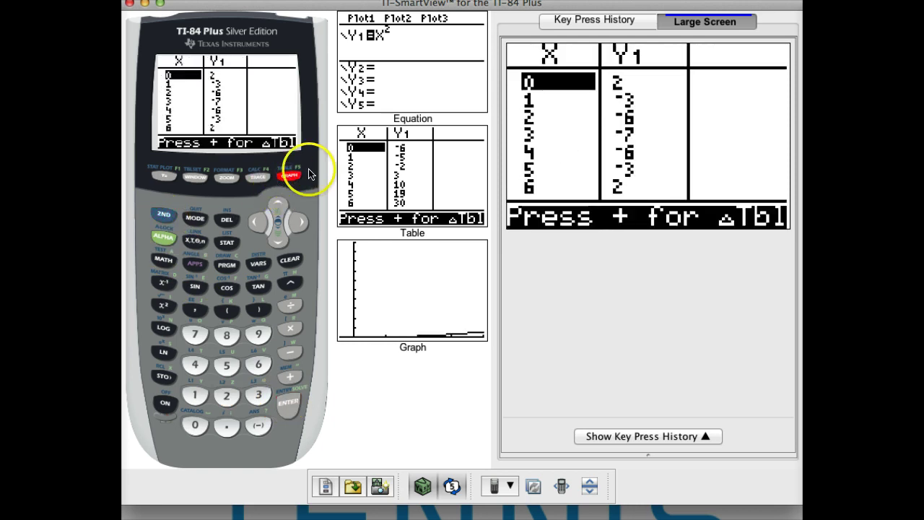
pyautogui.click(278, 206)
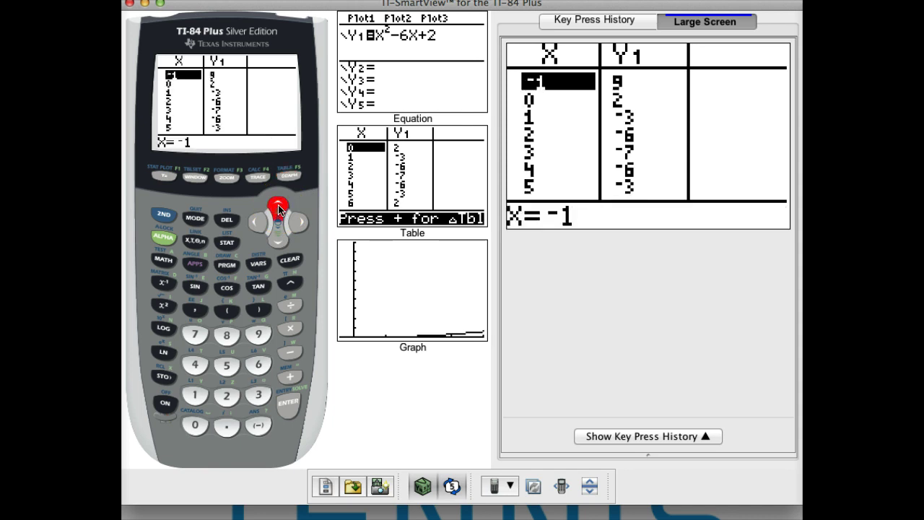
pyautogui.click(279, 206)
pyautogui.click(279, 208)
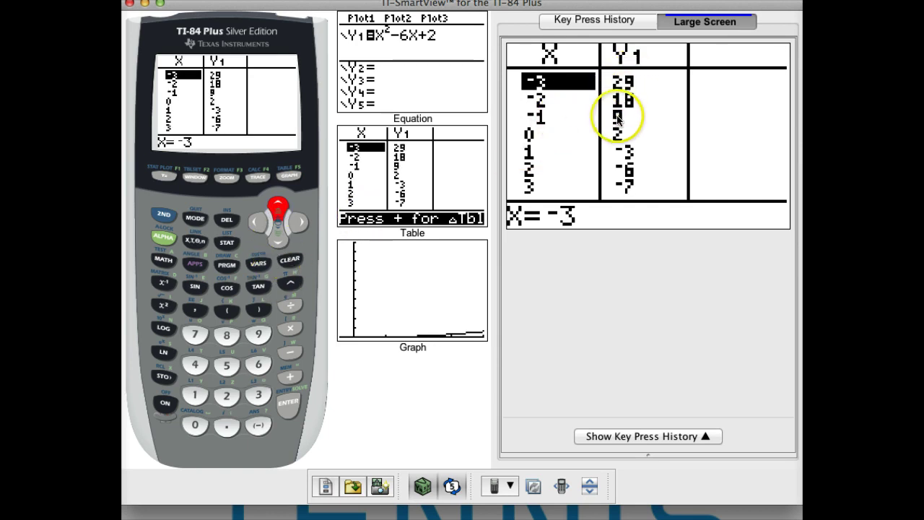
pyautogui.click(278, 240)
pyautogui.click(279, 240)
pyautogui.click(278, 240)
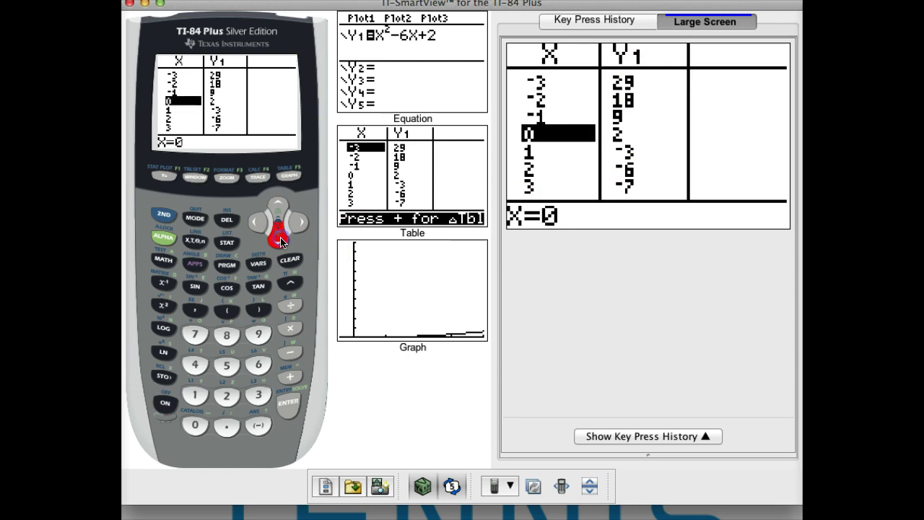
pyautogui.click(279, 240)
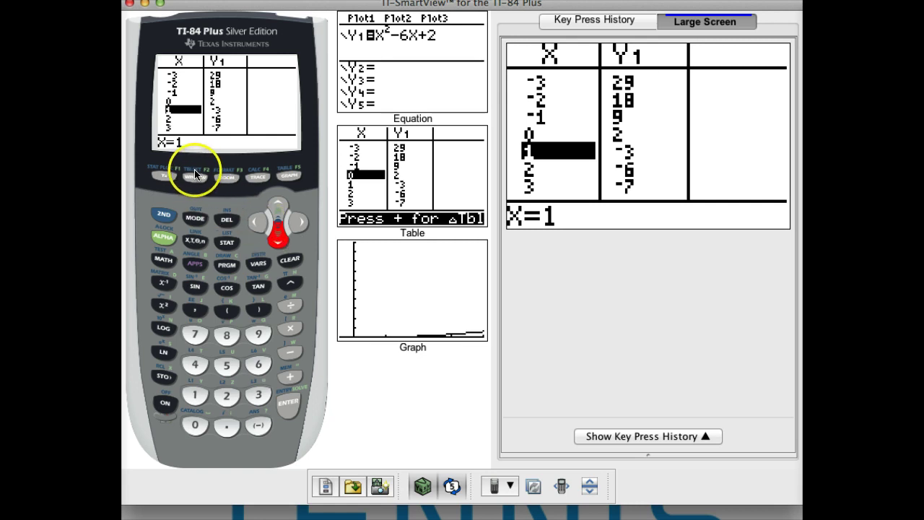
pyautogui.click(160, 215)
# - In TBLSET, set TblStart to 0
pyautogui.click(195, 177)
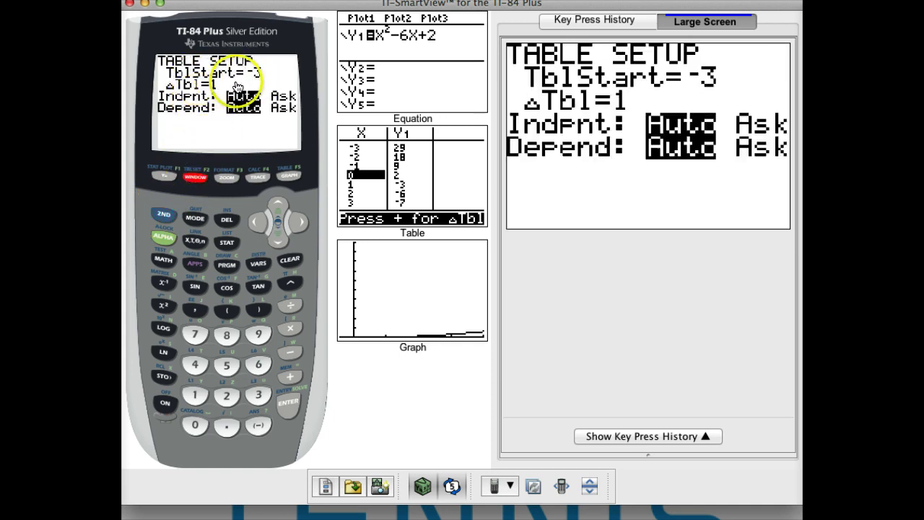
pyautogui.click(258, 427)
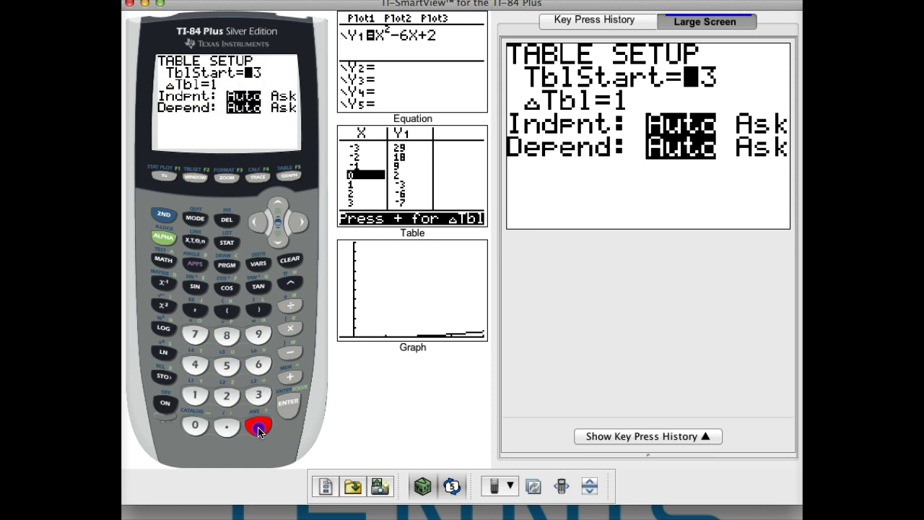
pyautogui.click(194, 397)
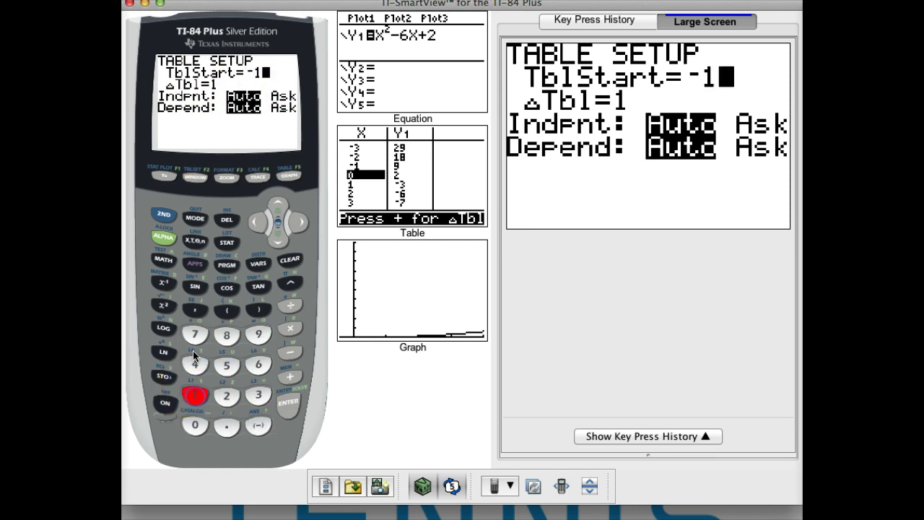
pyautogui.click(257, 223)
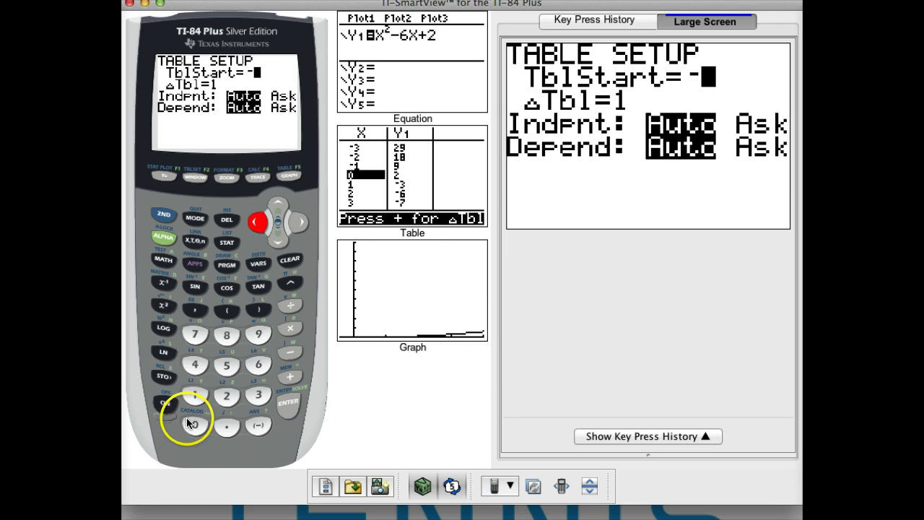
pyautogui.click(187, 419)
pyautogui.click(256, 223)
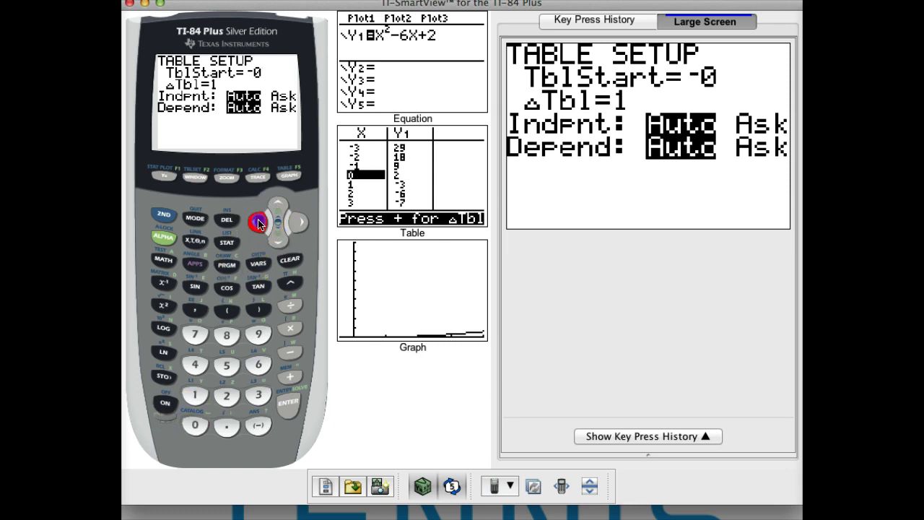
pyautogui.click(256, 224)
pyautogui.click(228, 220)
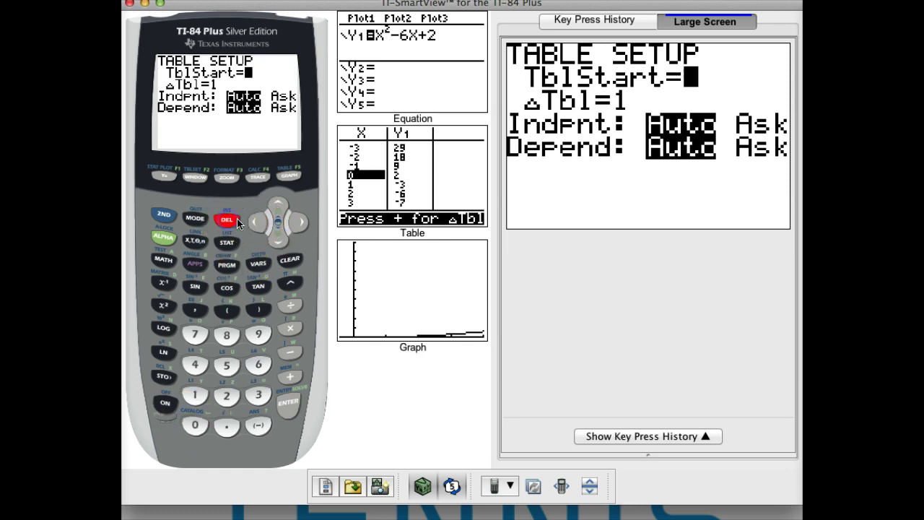
# - Set ΔTbl to 0.1 and display the table with the new step
pyautogui.click(271, 234)
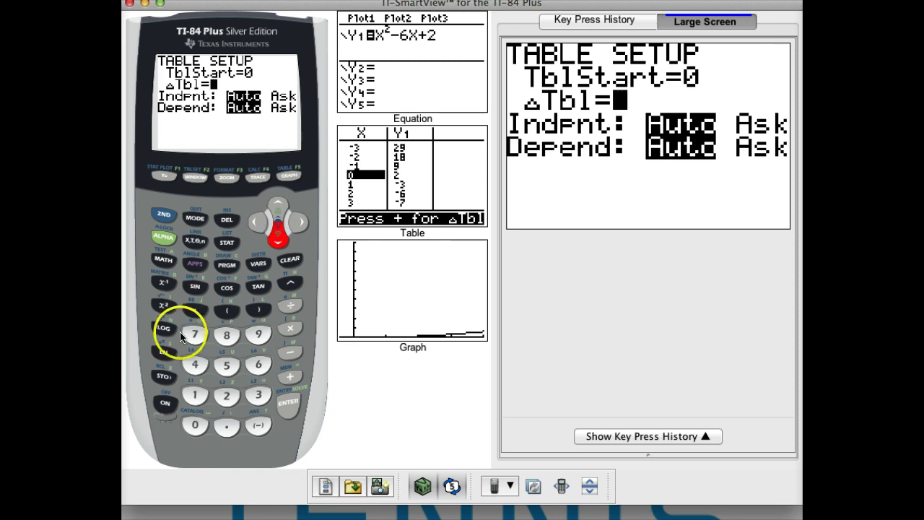
pyautogui.click(193, 426)
pyautogui.click(226, 427)
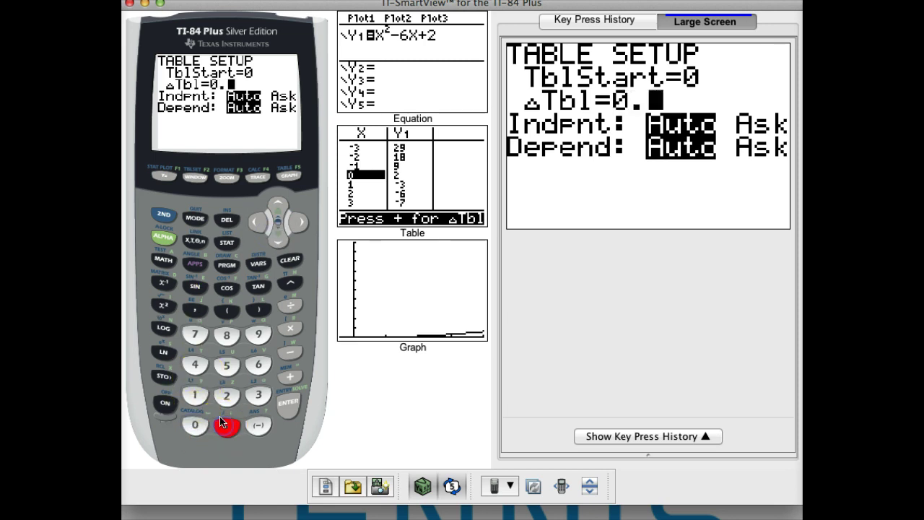
pyautogui.click(194, 395)
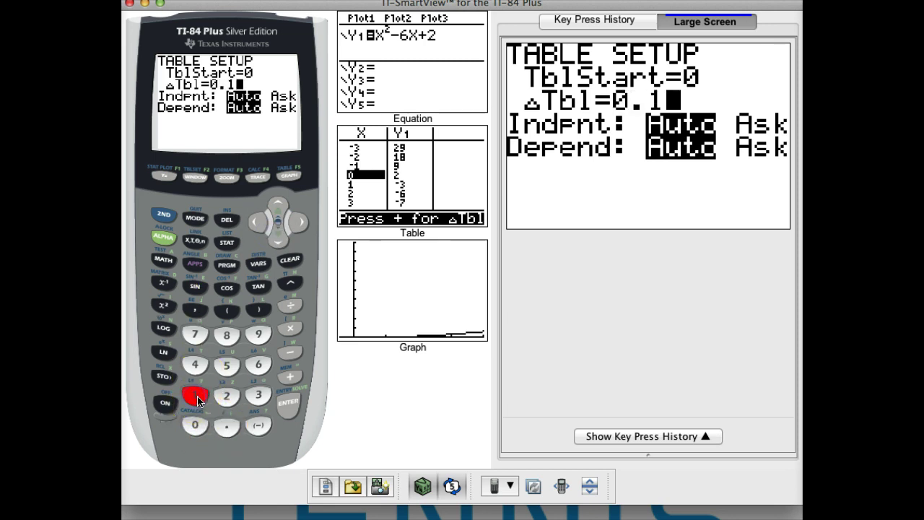
pyautogui.click(283, 402)
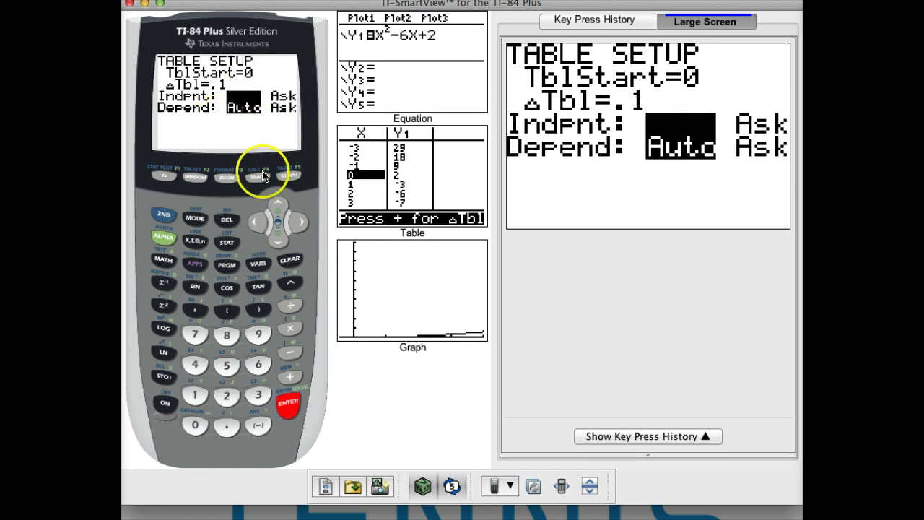
pyautogui.click(165, 217)
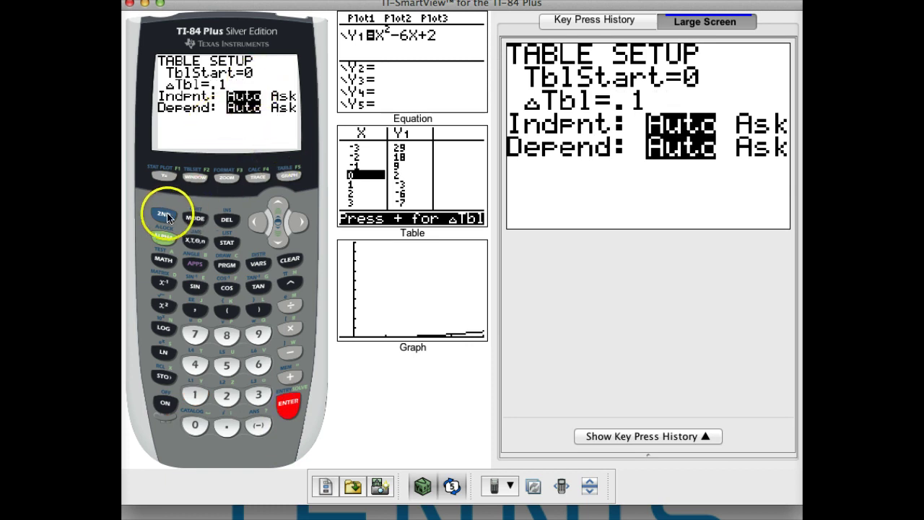
pyautogui.click(288, 177)
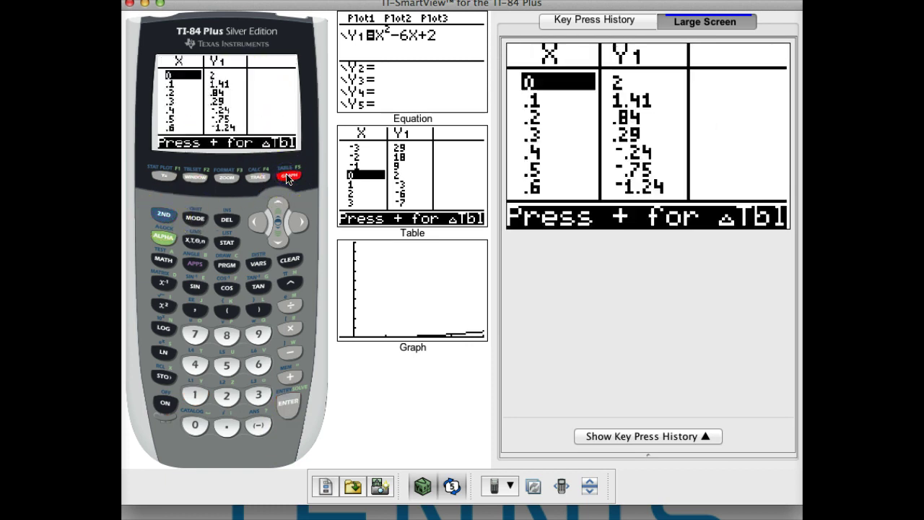
# - Step down the table to X=.4, where Y1 goes from .29 at X=.3 to −.24
pyautogui.click(277, 239)
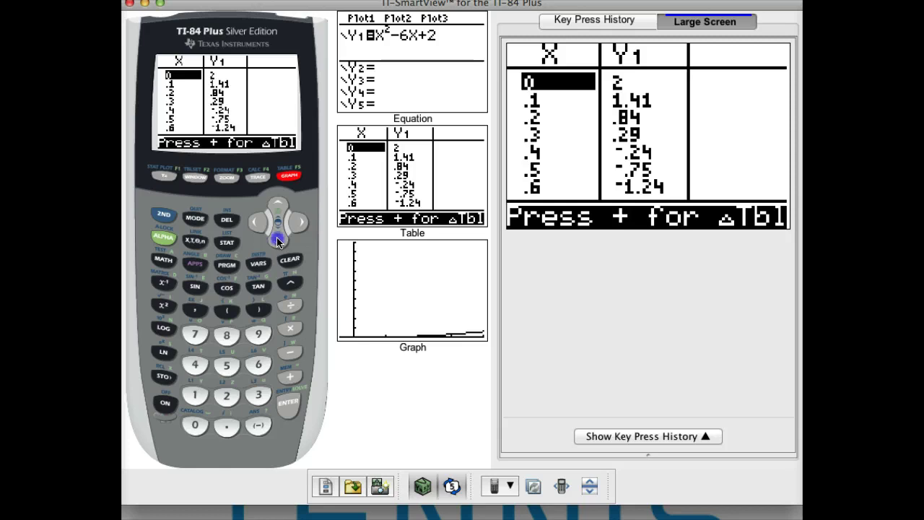
pyautogui.click(278, 241)
pyautogui.click(278, 240)
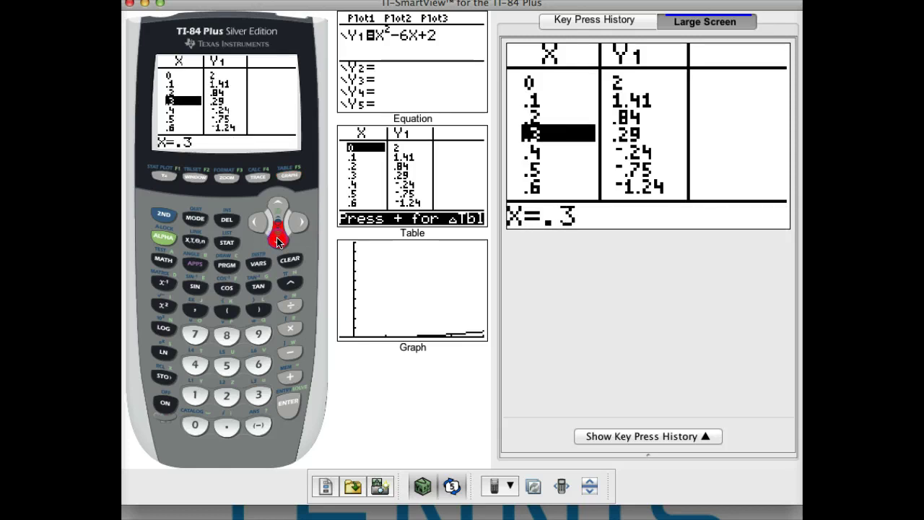
pyautogui.click(278, 240)
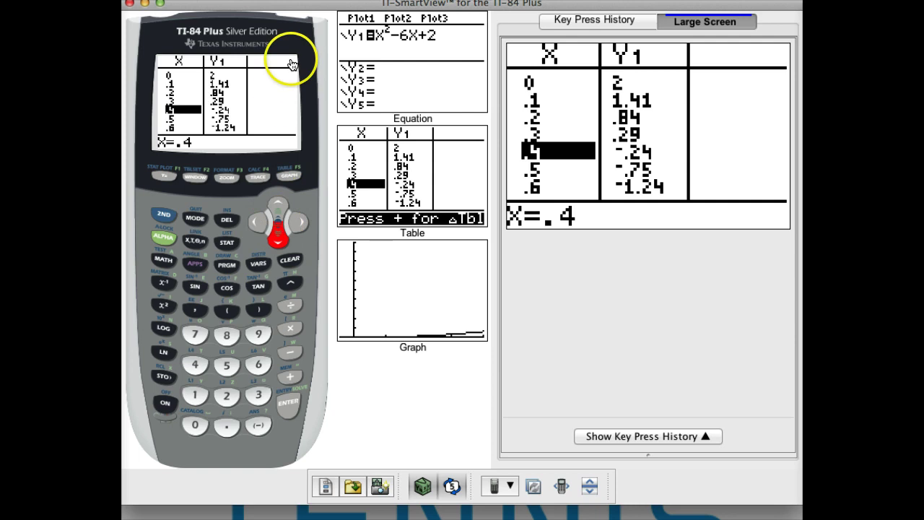
pyautogui.click(282, 208)
pyautogui.click(283, 235)
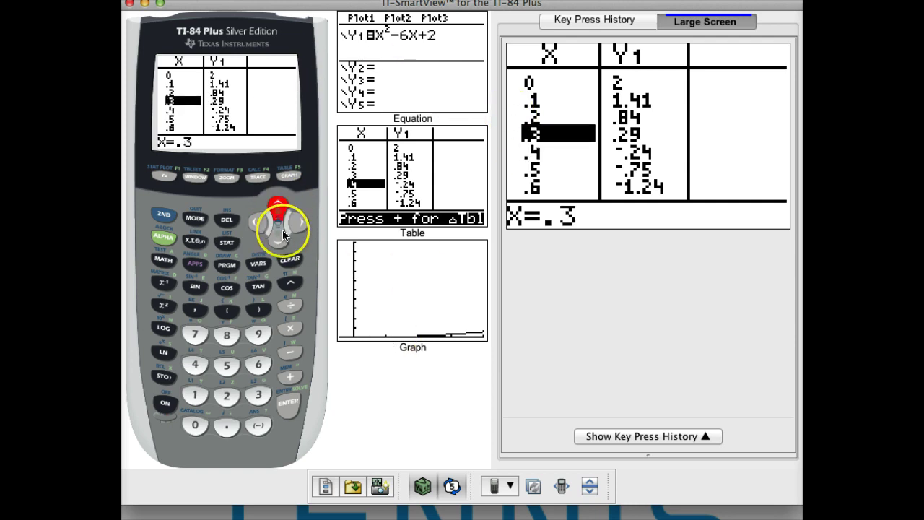
pyautogui.click(281, 246)
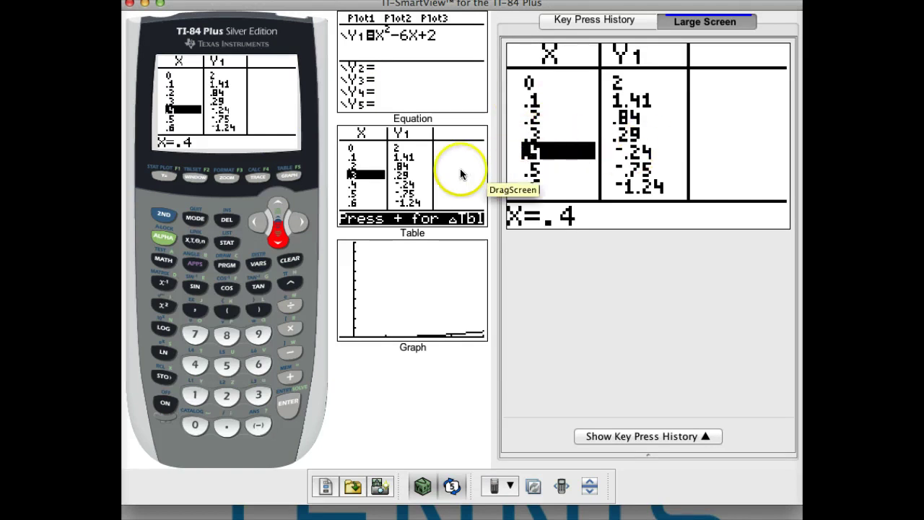
pyautogui.click(164, 213)
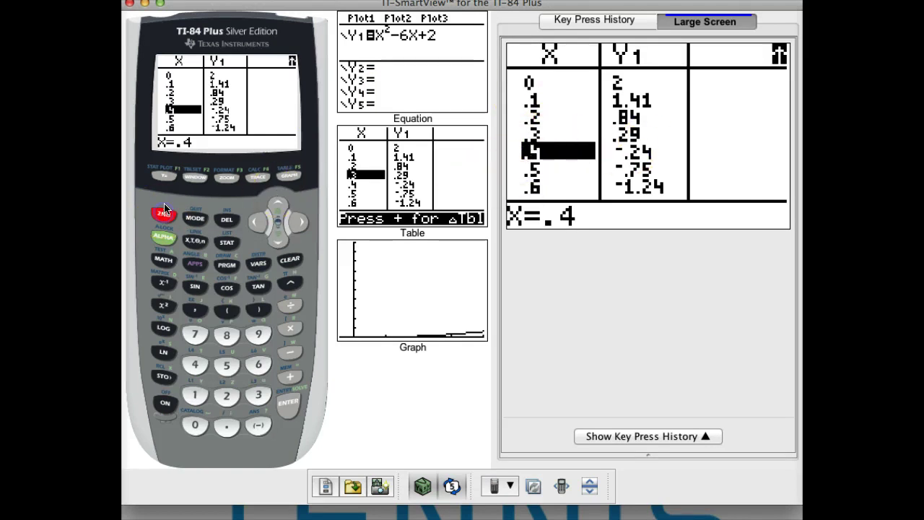
# - Set TblStart to .3 and ΔTbl to 0.05, then display the table
pyautogui.click(195, 177)
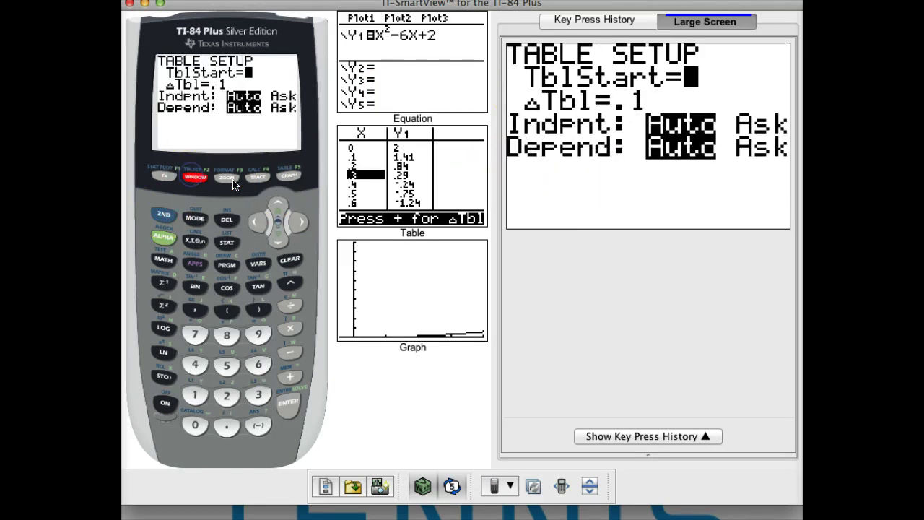
pyautogui.click(226, 426)
pyautogui.click(258, 395)
pyautogui.click(287, 238)
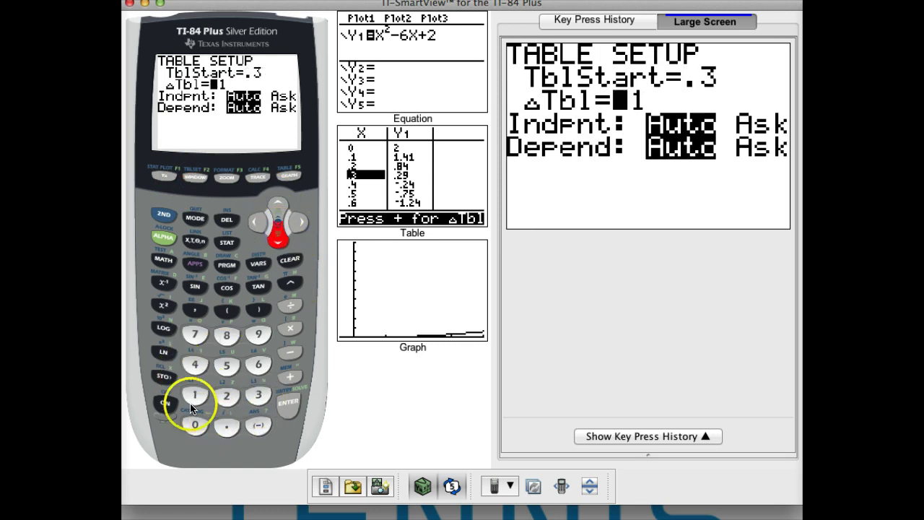
pyautogui.click(194, 426)
pyautogui.click(226, 426)
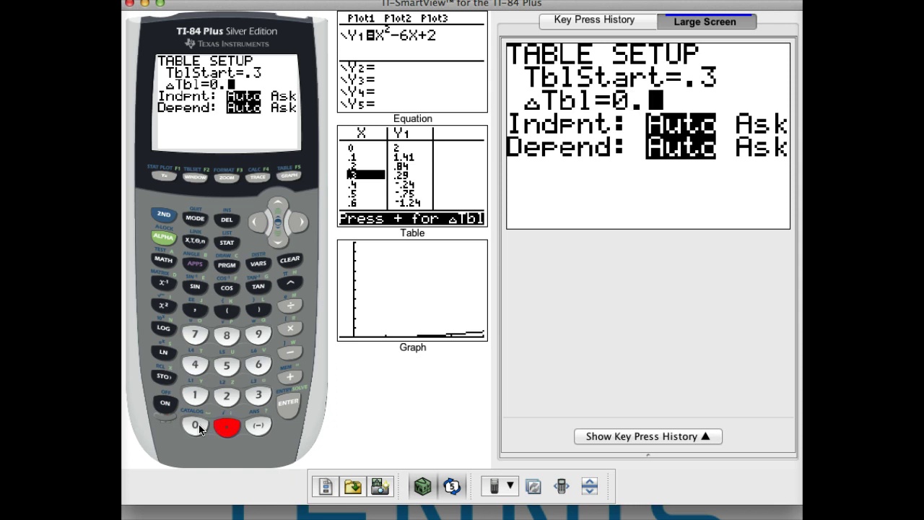
pyautogui.click(194, 427)
pyautogui.click(226, 365)
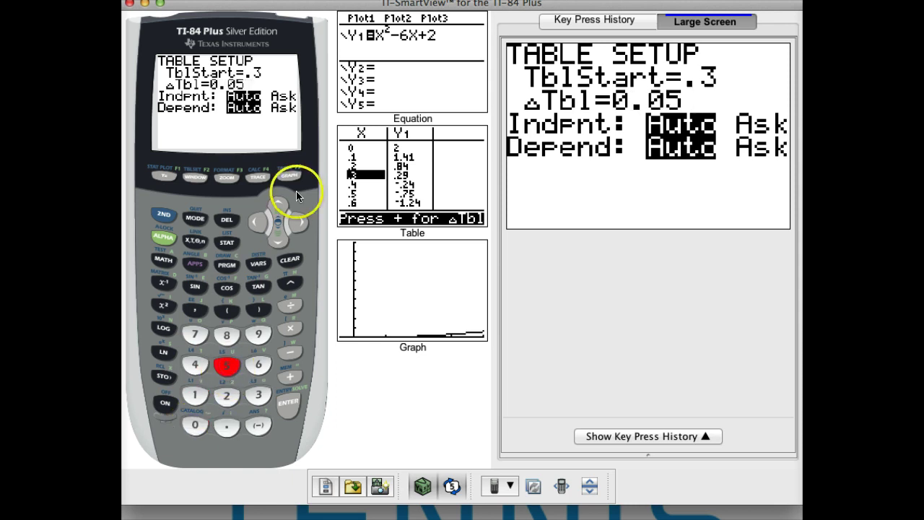
pyautogui.click(294, 402)
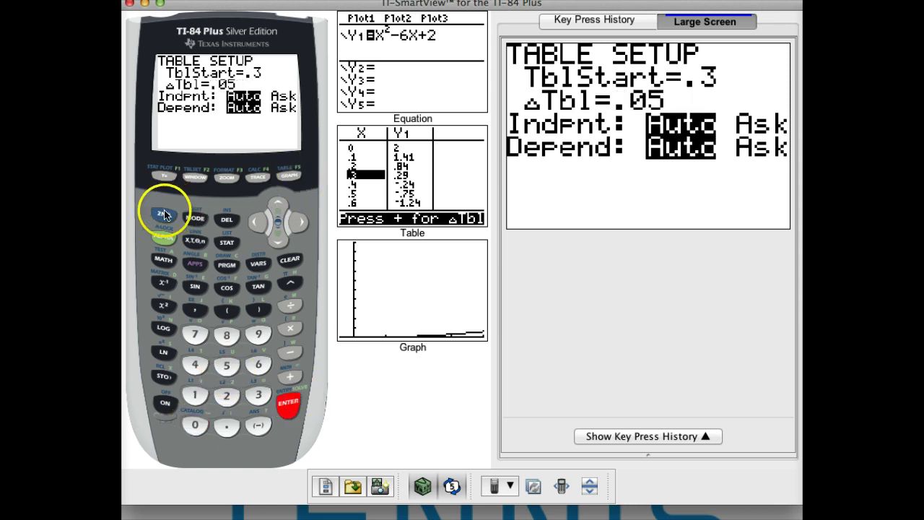
pyautogui.click(165, 213)
pyautogui.click(286, 174)
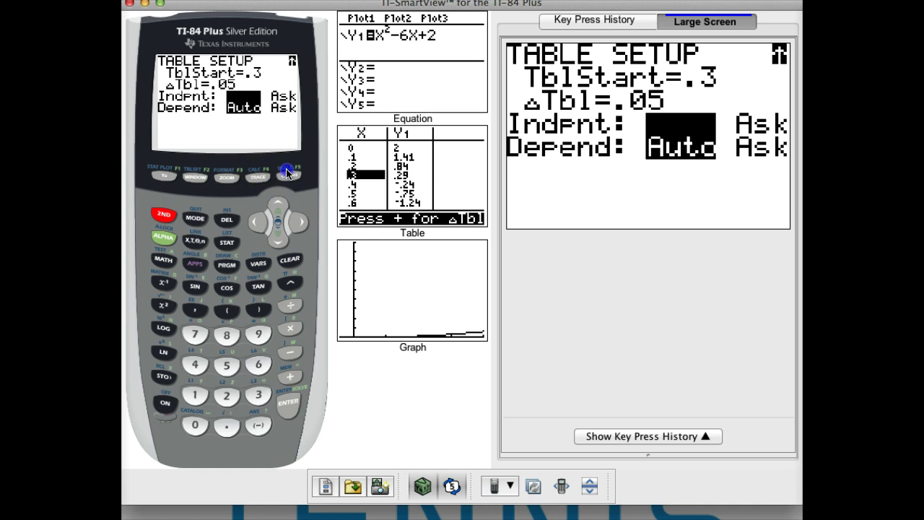
pyautogui.click(286, 174)
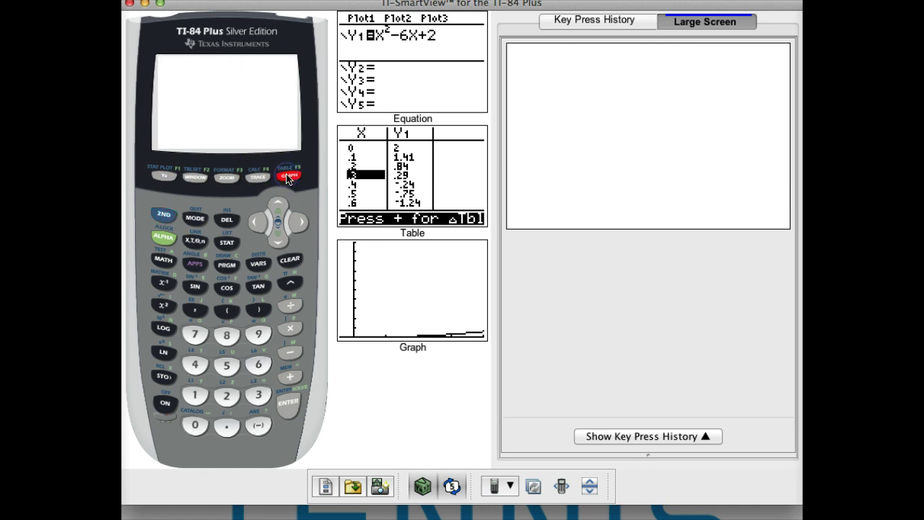
# - Move down to X=.35, where Y1 is .0225, just before −.24 at X=.4
pyautogui.click(274, 237)
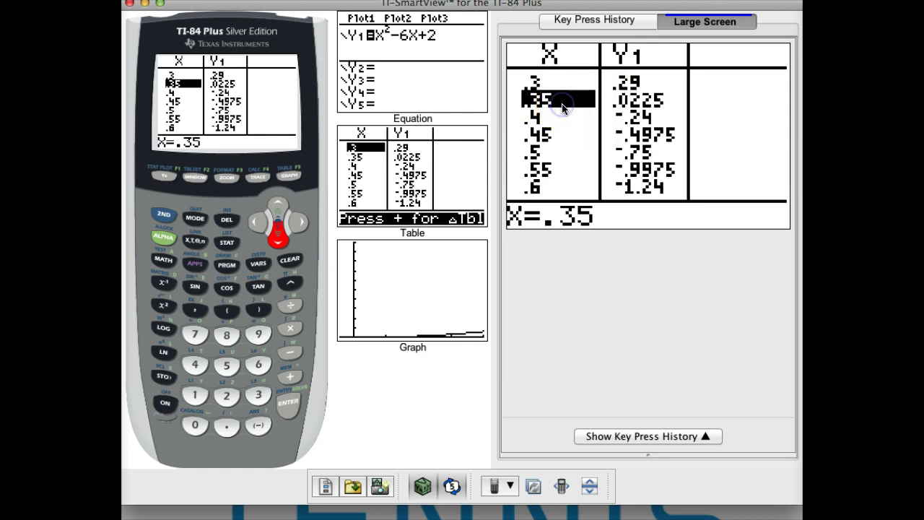
pyautogui.click(616, 113)
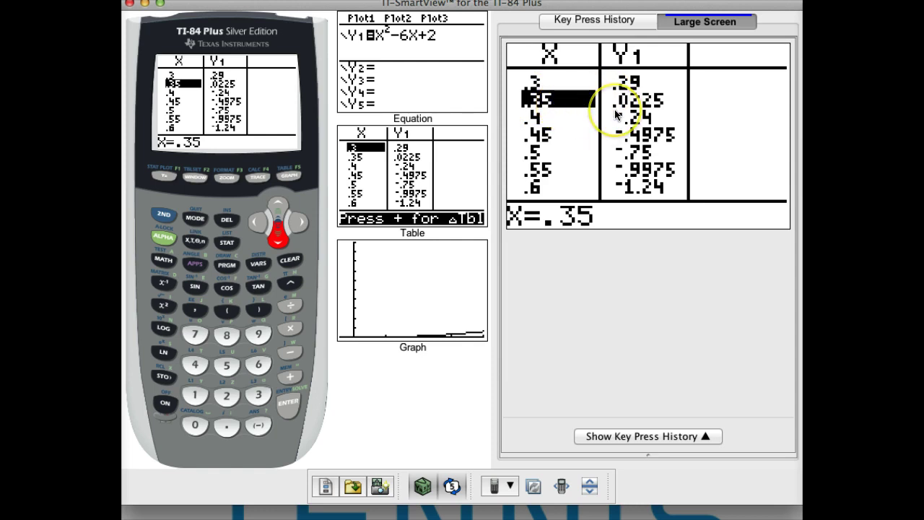